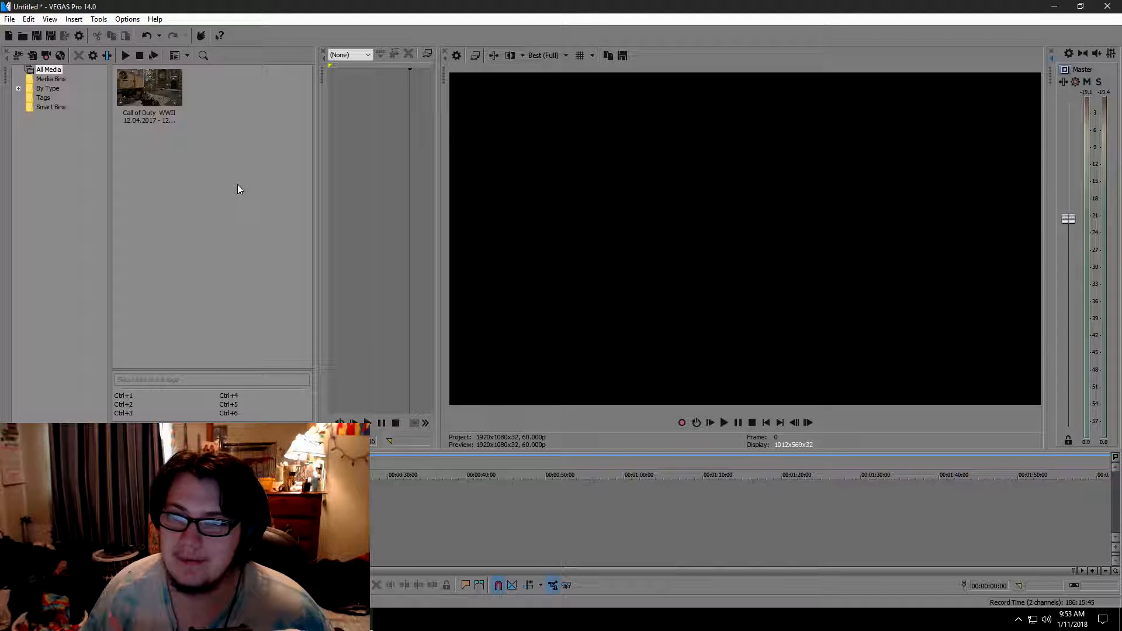
Place the Call of Duty WWII clip on the timeline, declining to match the project video settings to it, and return to the start.
click(156, 100)
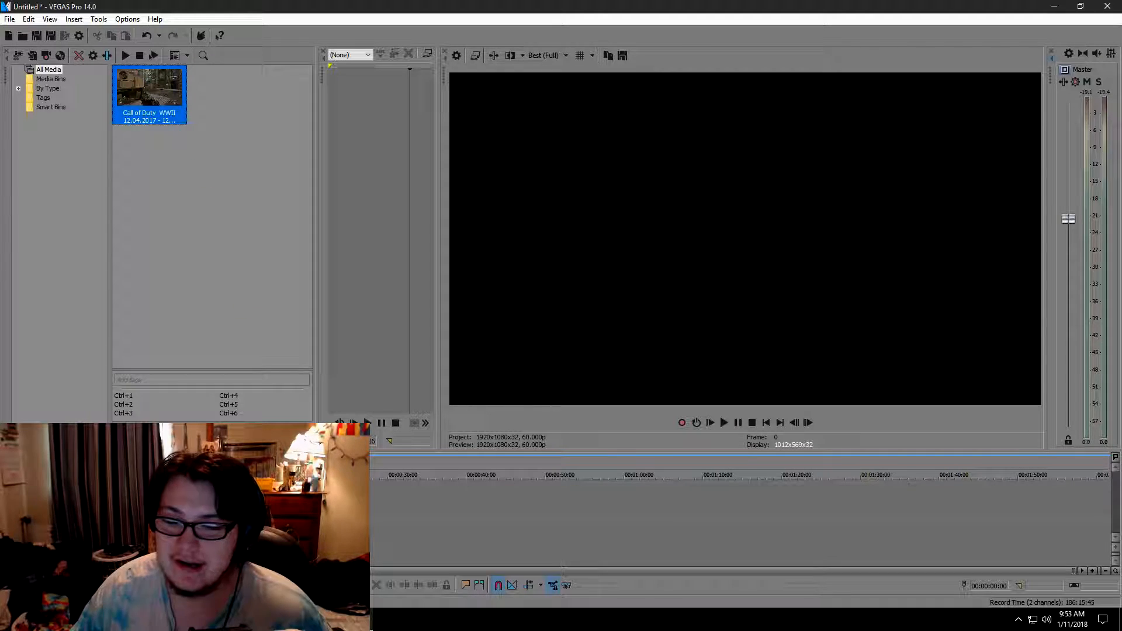
drag(157, 100, 211, 514)
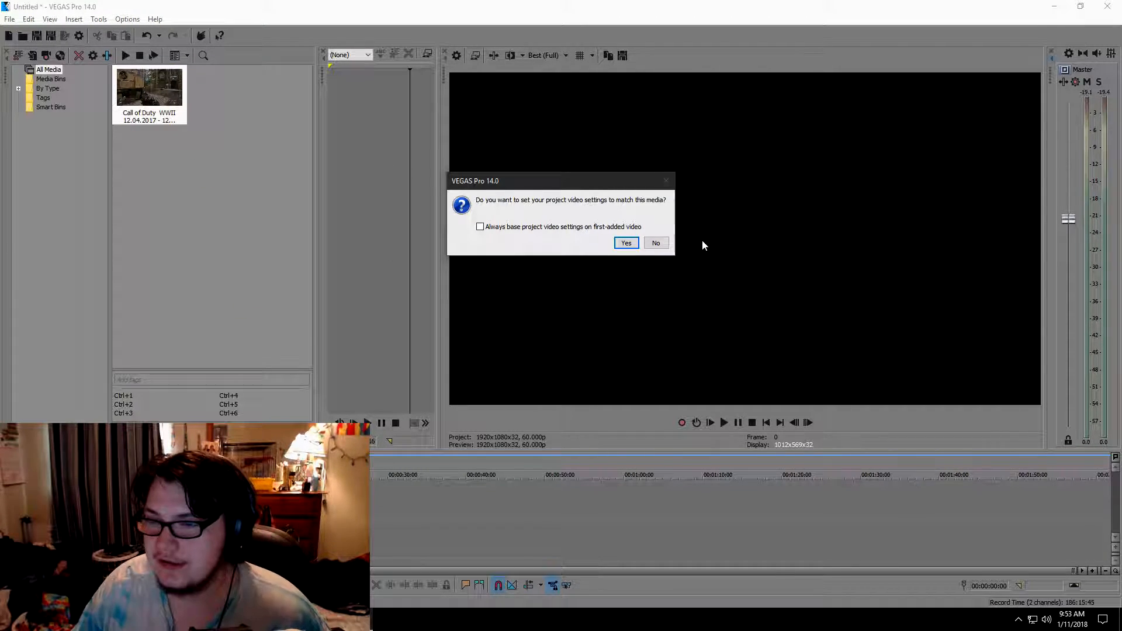
click(656, 243)
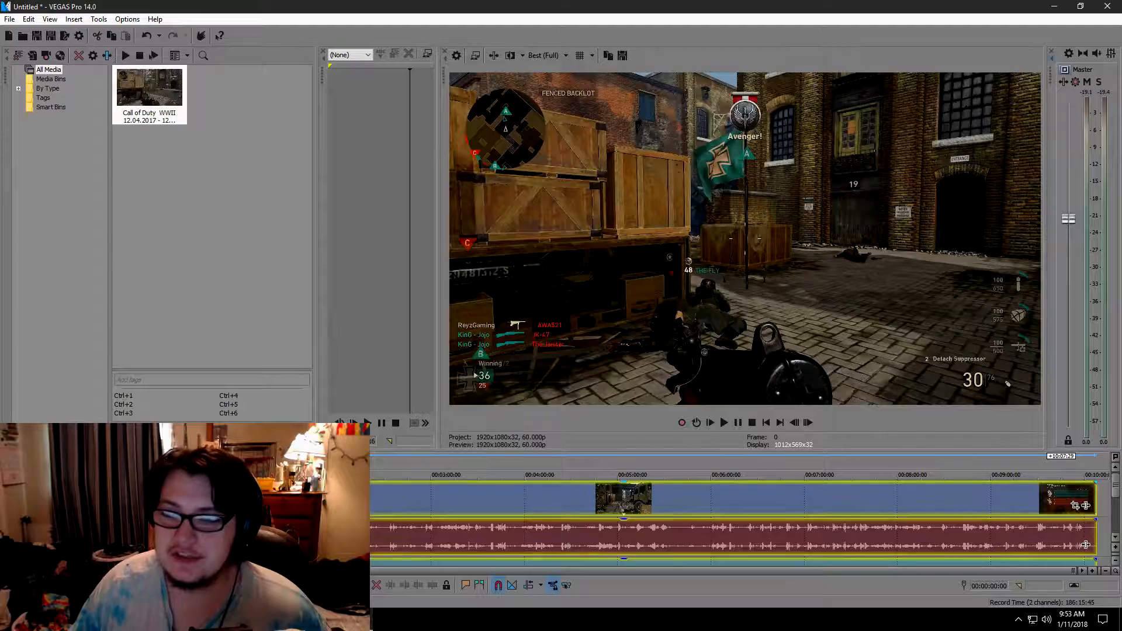
click(357, 500)
click(766, 423)
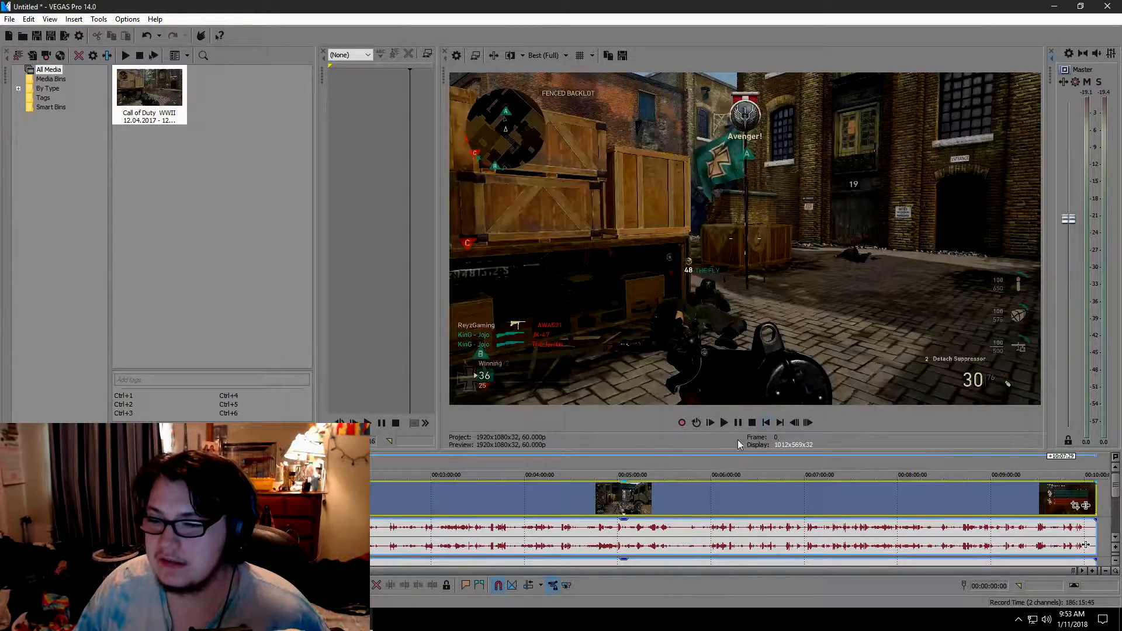
In the video event's properties, enable Reduce interlace flicker and set resampling to Disable resample.
right_click(516, 497)
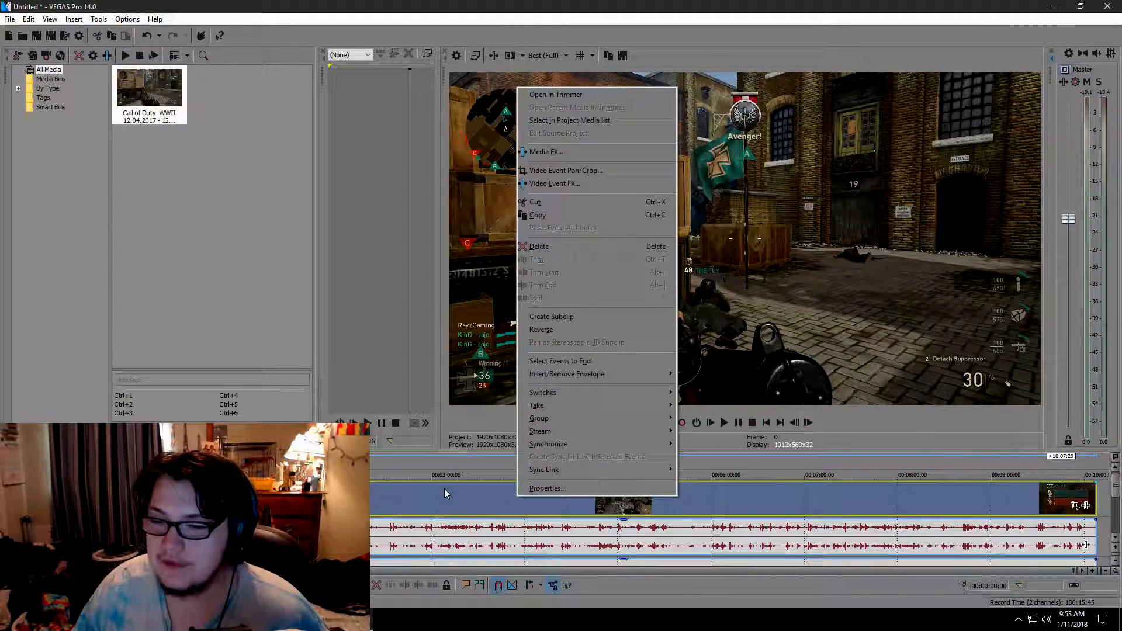
click(570, 489)
drag(552, 94, 361, 60)
click(296, 158)
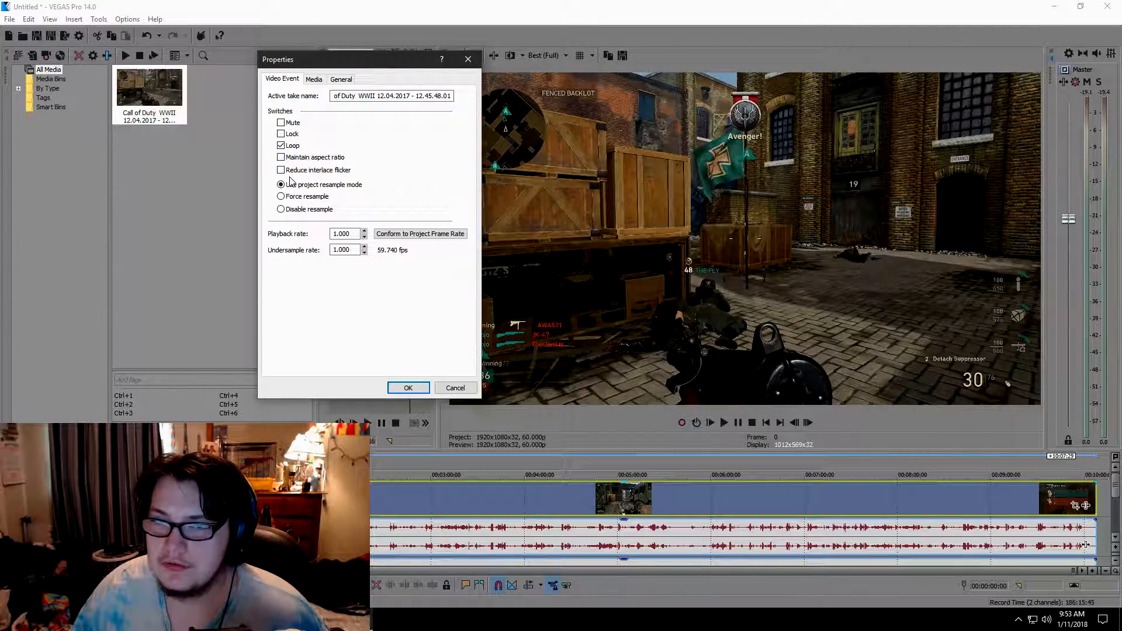
click(316, 210)
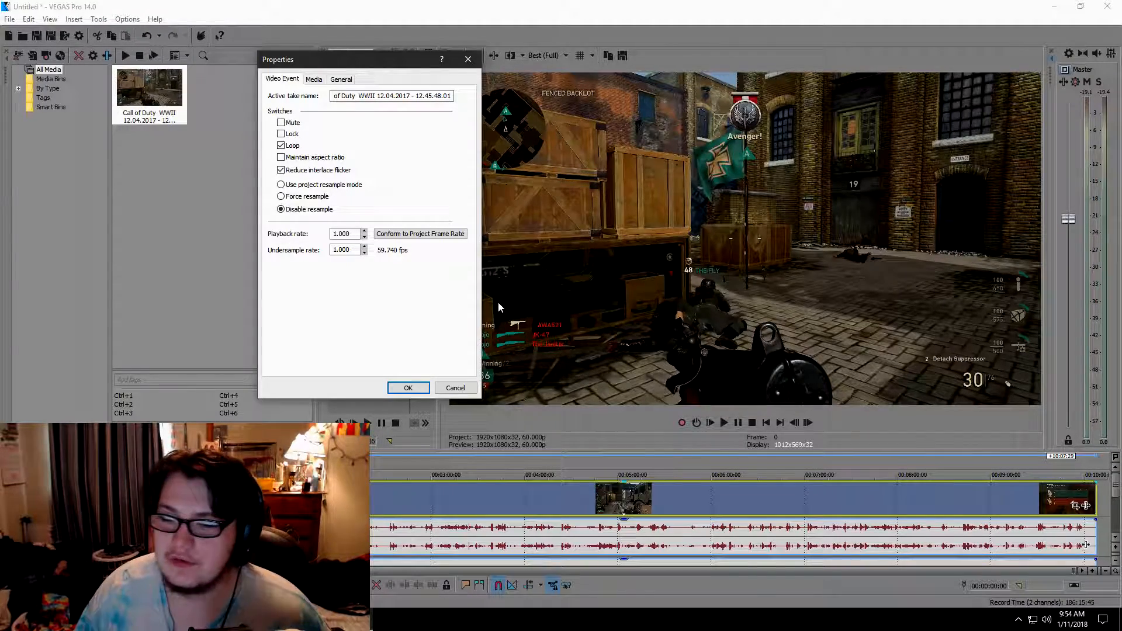
click(408, 388)
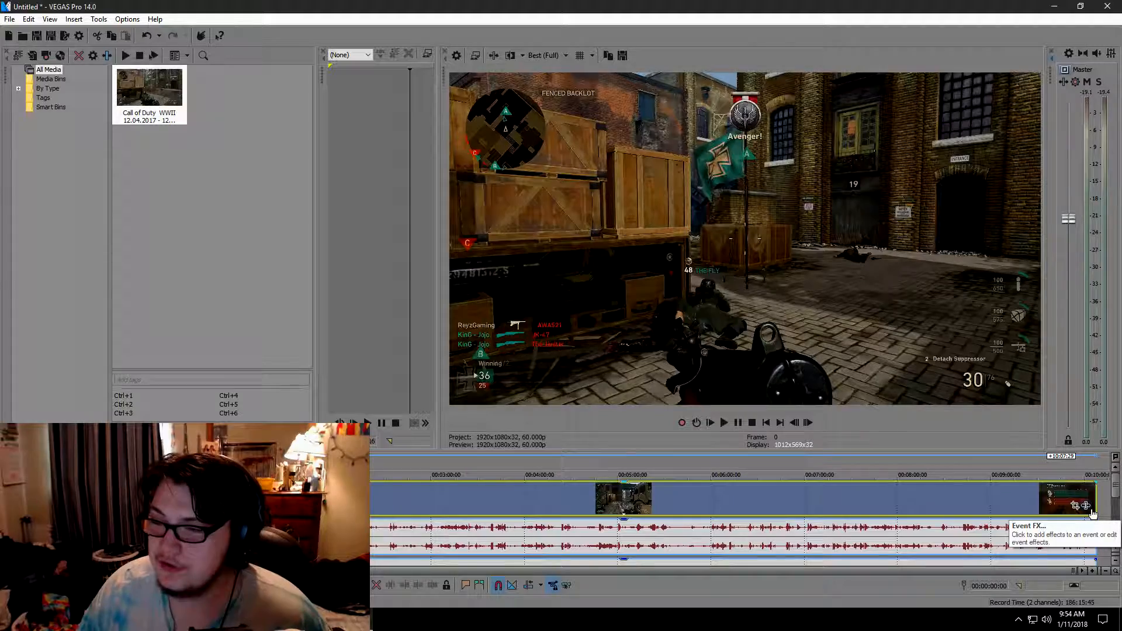
Add Brightness and Contrast, Color Corrector (Secondary) and Sharpen to the clip as Media FX.
right_click(924, 499)
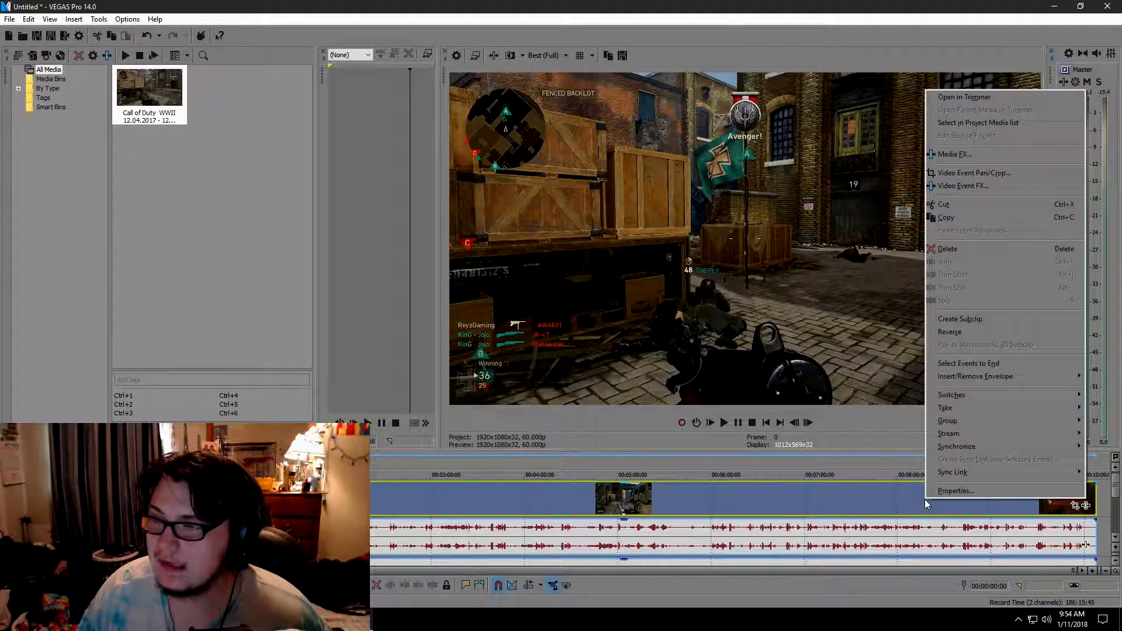
click(976, 159)
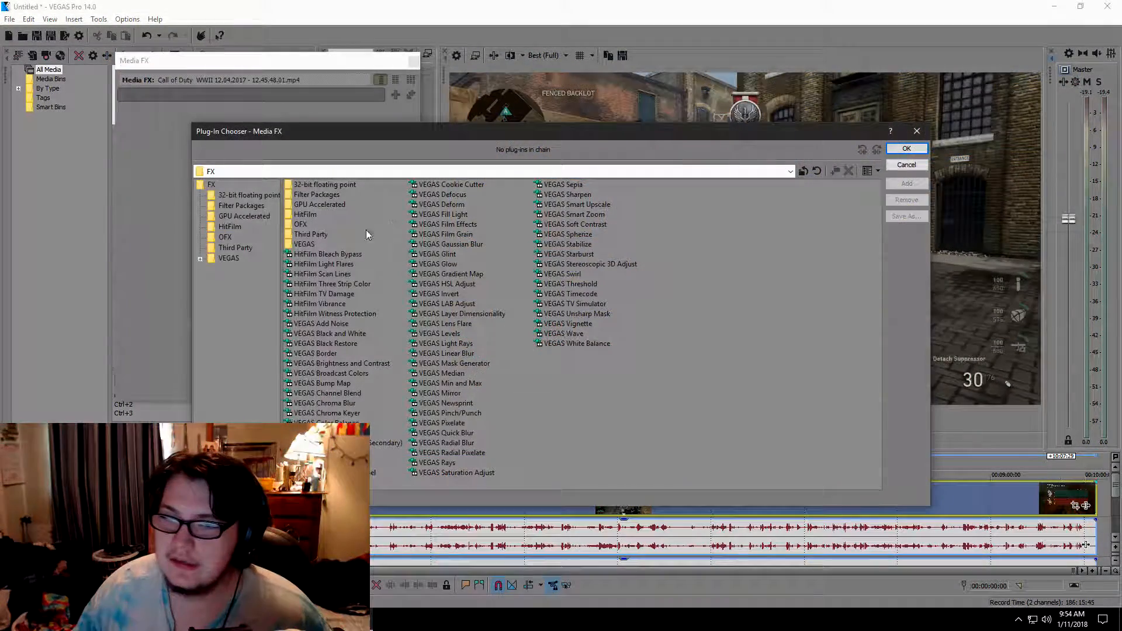
click(363, 361)
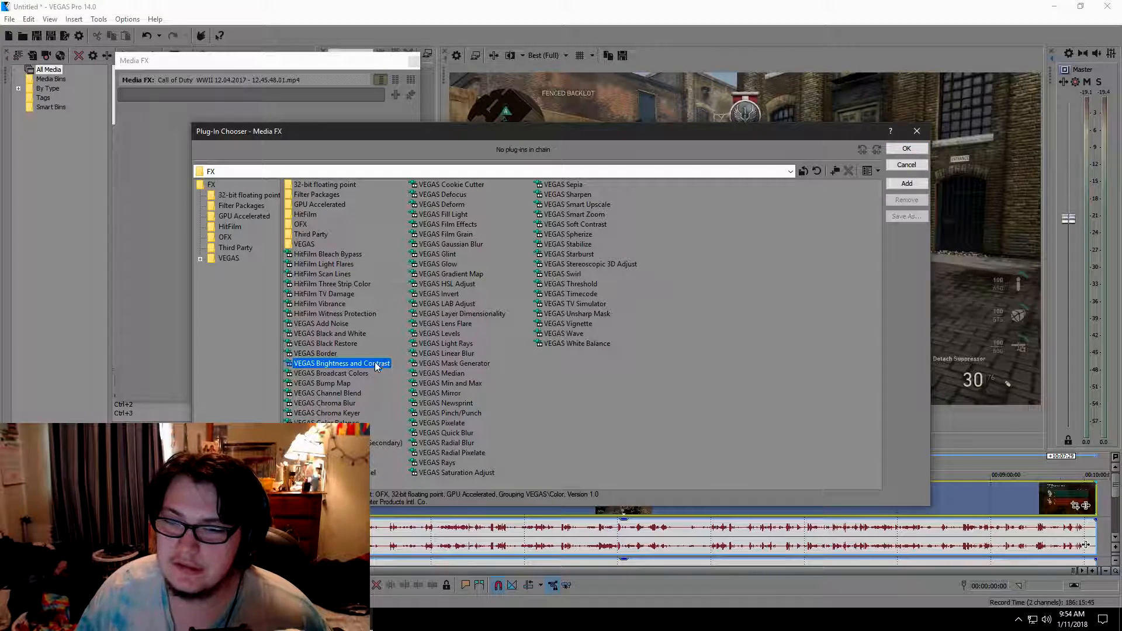
click(906, 182)
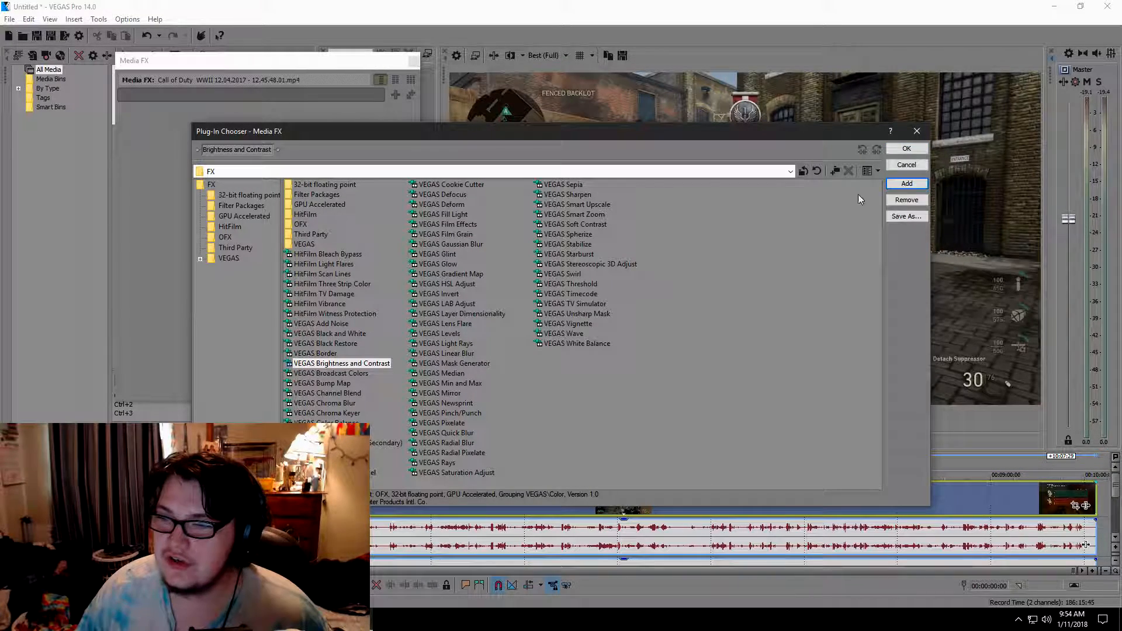
double_click(385, 437)
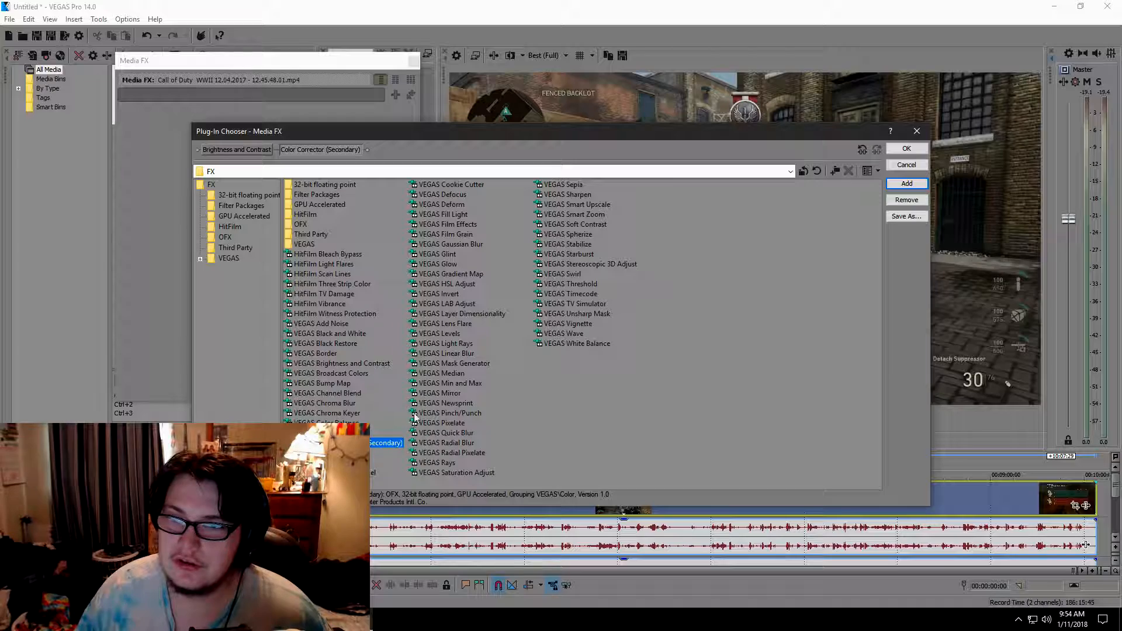
double_click(569, 194)
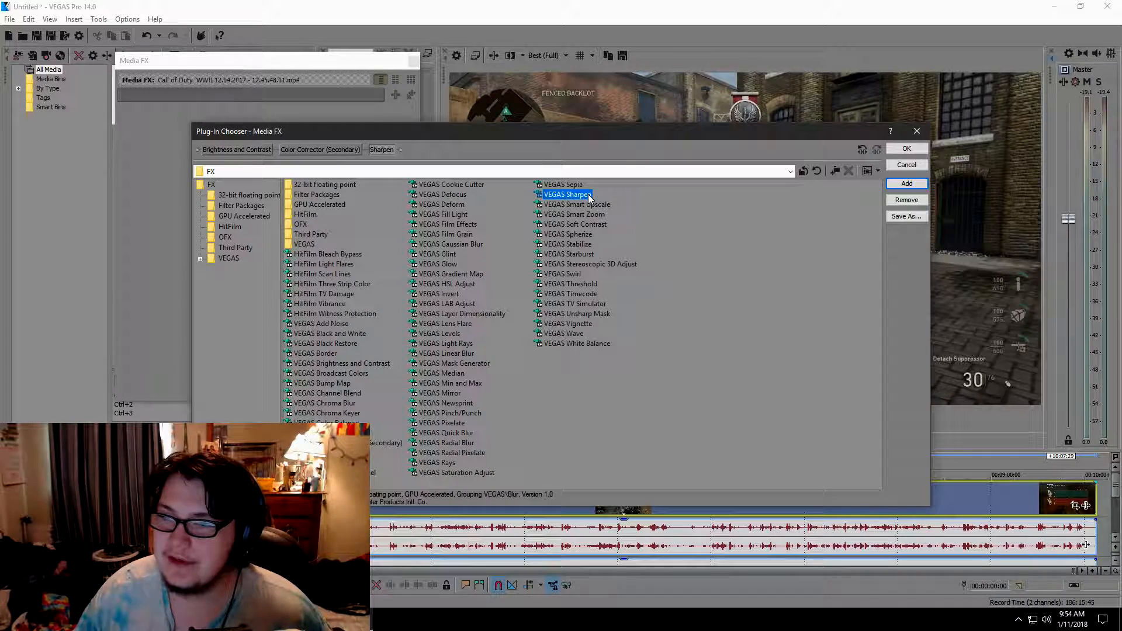
click(906, 149)
right_click(797, 494)
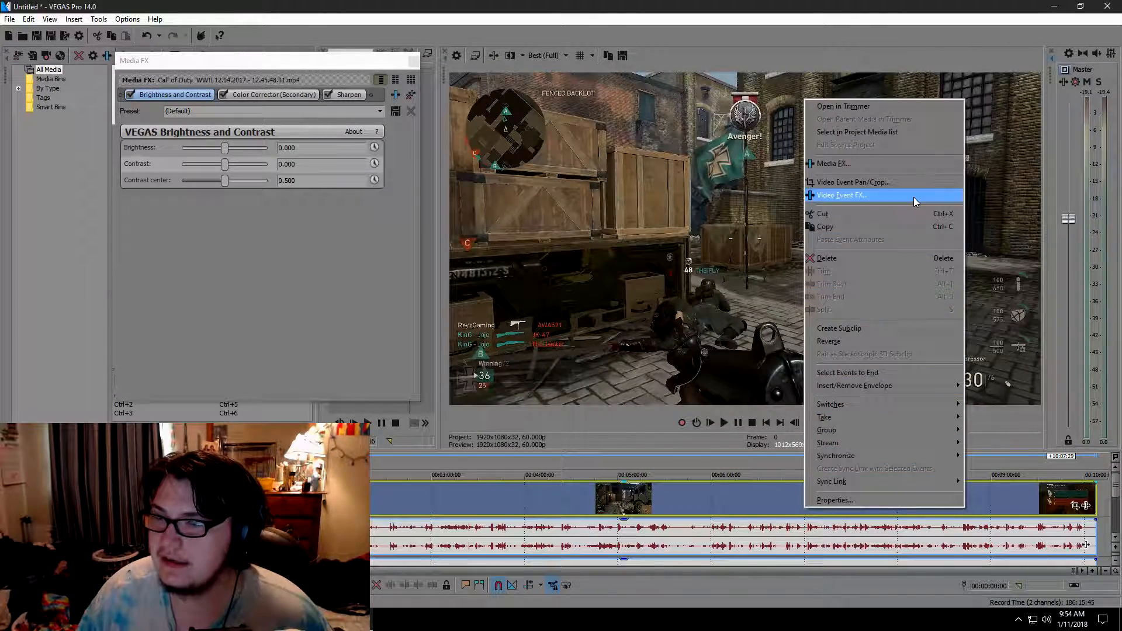
click(877, 195)
click(916, 131)
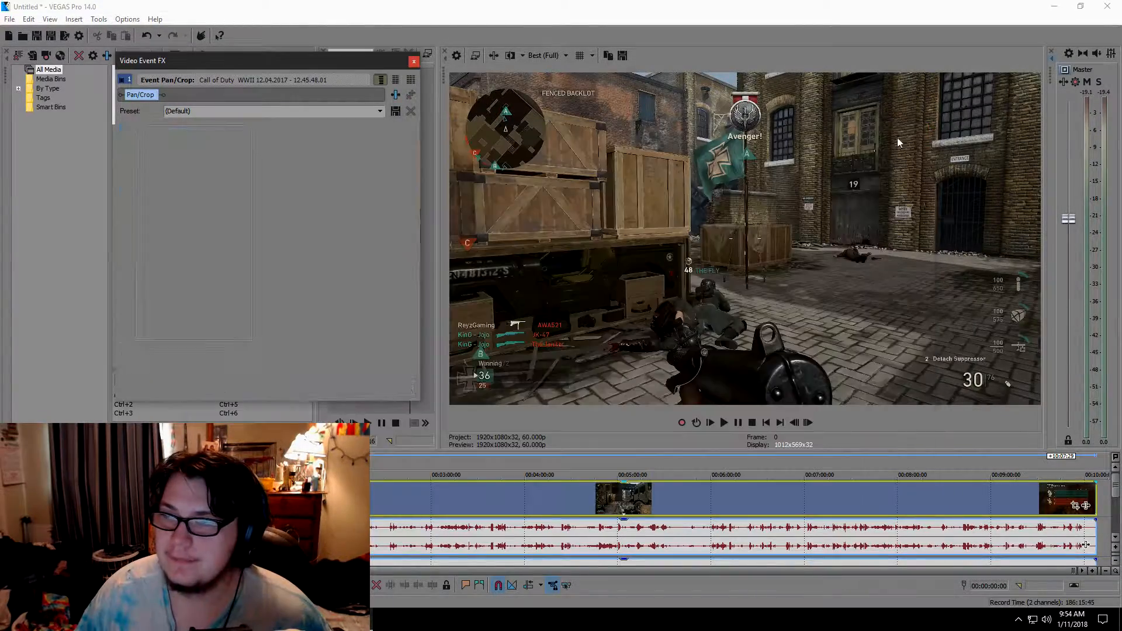
click(414, 61)
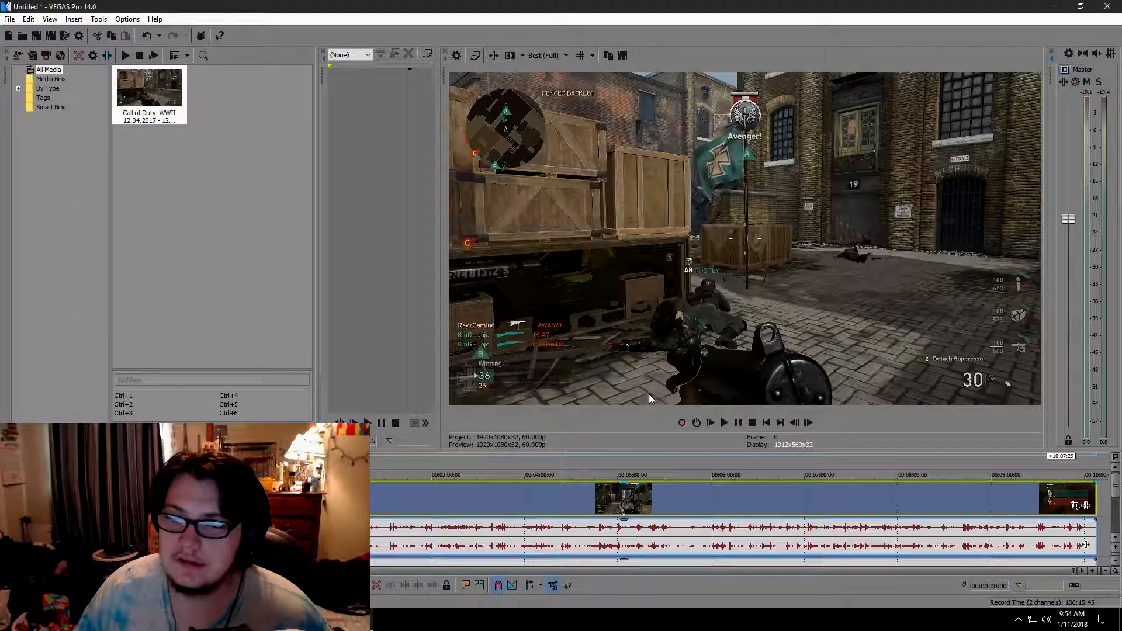
Reopen the clip's Media FX and apply the Youtube preset to Brightness and Contrast.
right_click(714, 494)
click(820, 150)
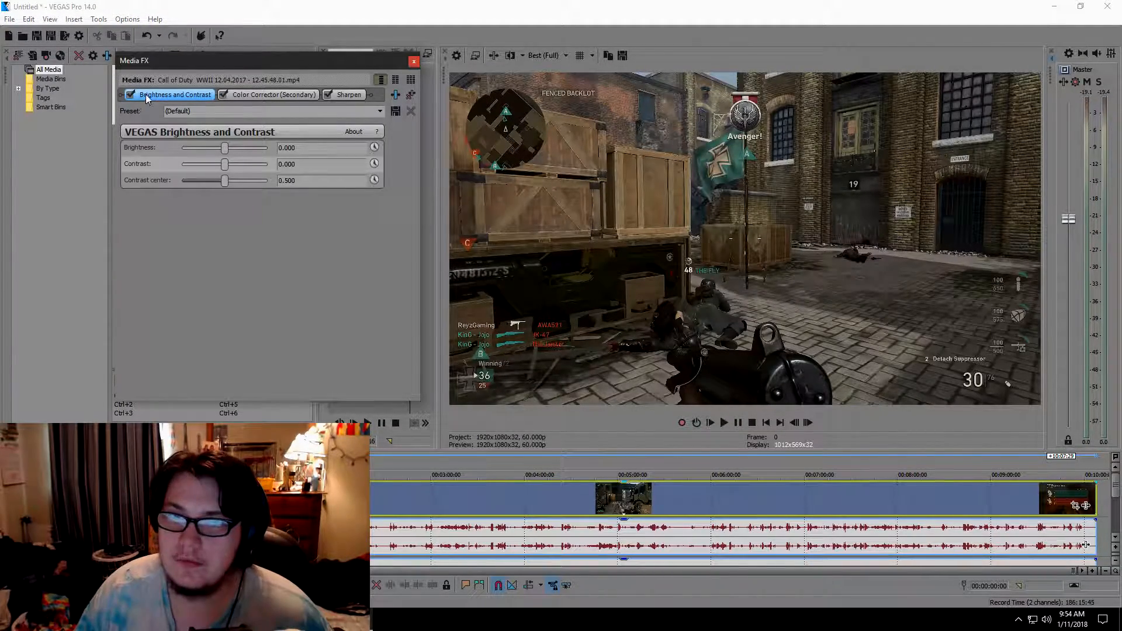
click(382, 111)
click(300, 197)
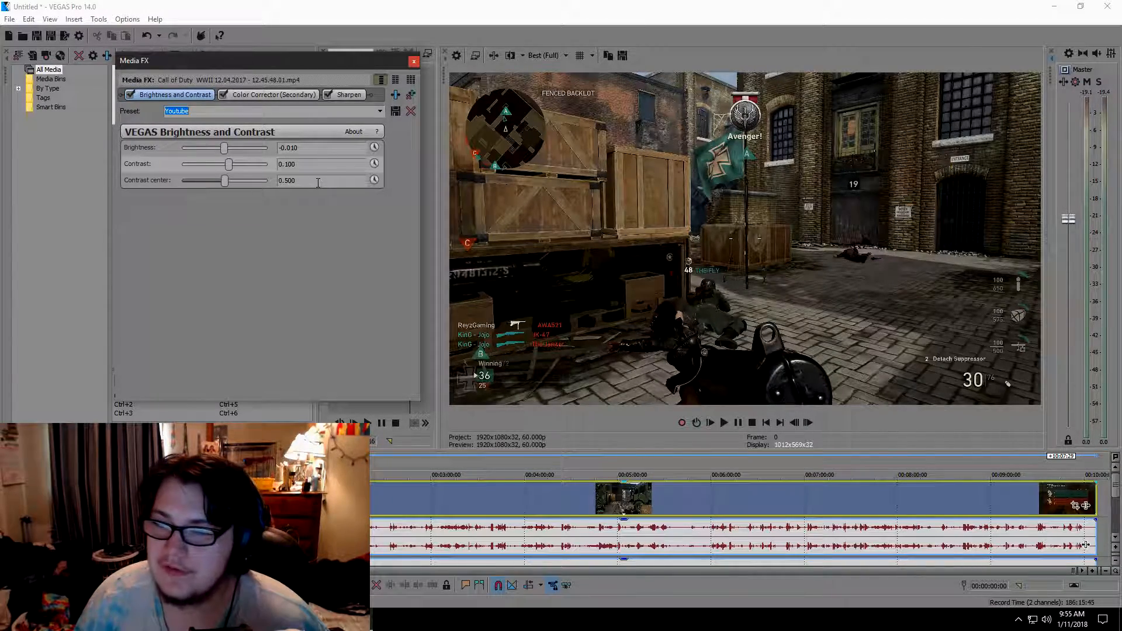
Switch Brightness and Contrast to the (Default) preset and back to Youtube to compare the picture.
click(380, 111)
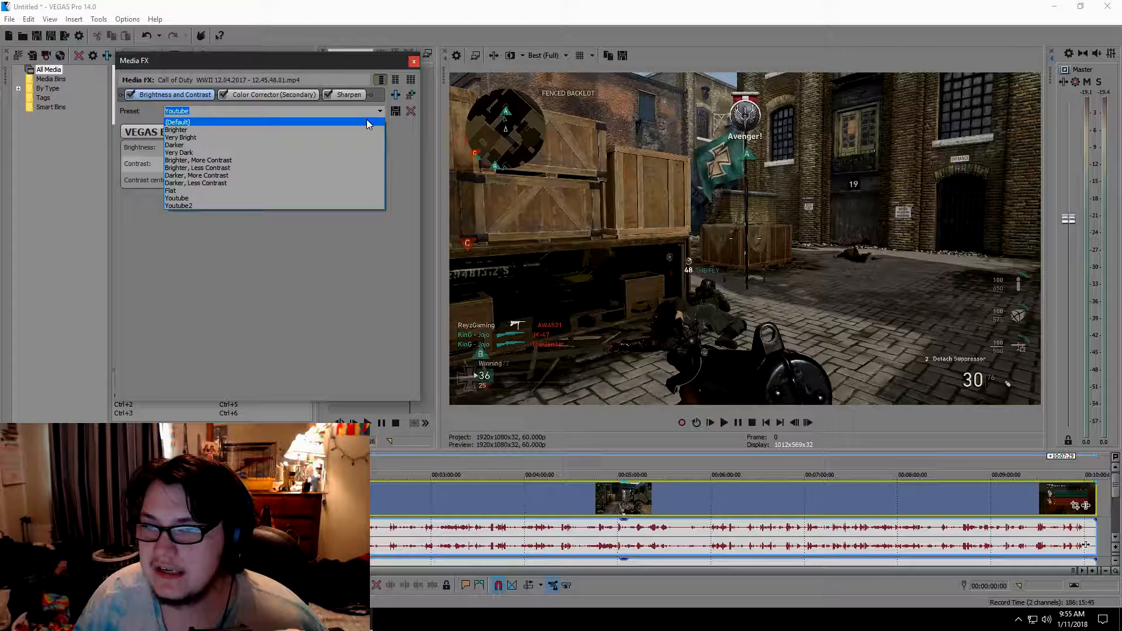
click(176, 120)
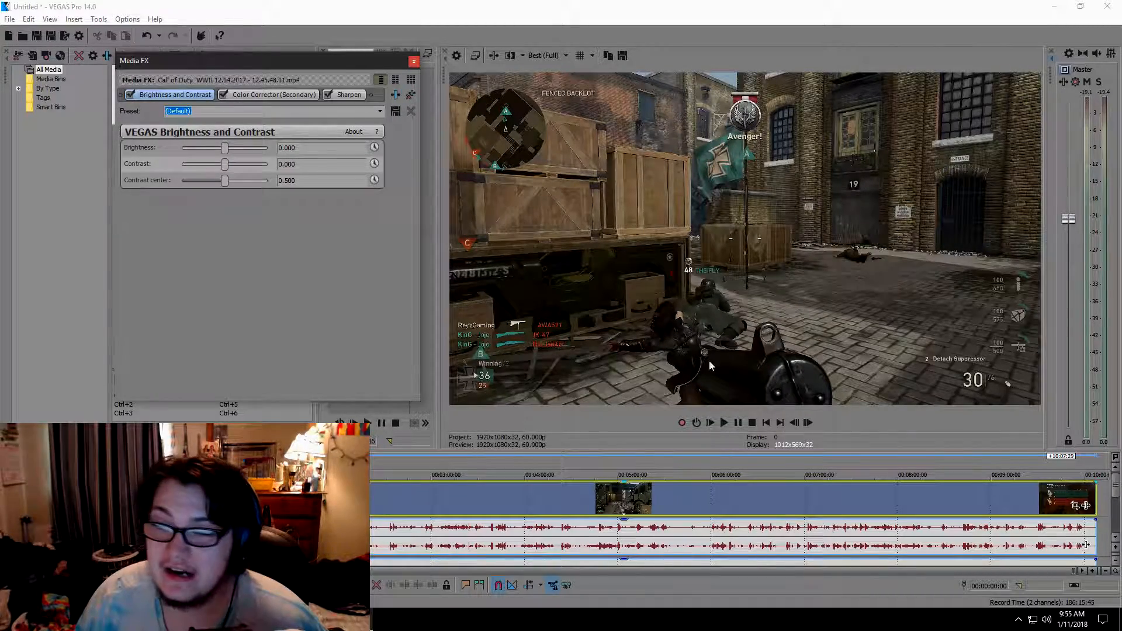
click(383, 111)
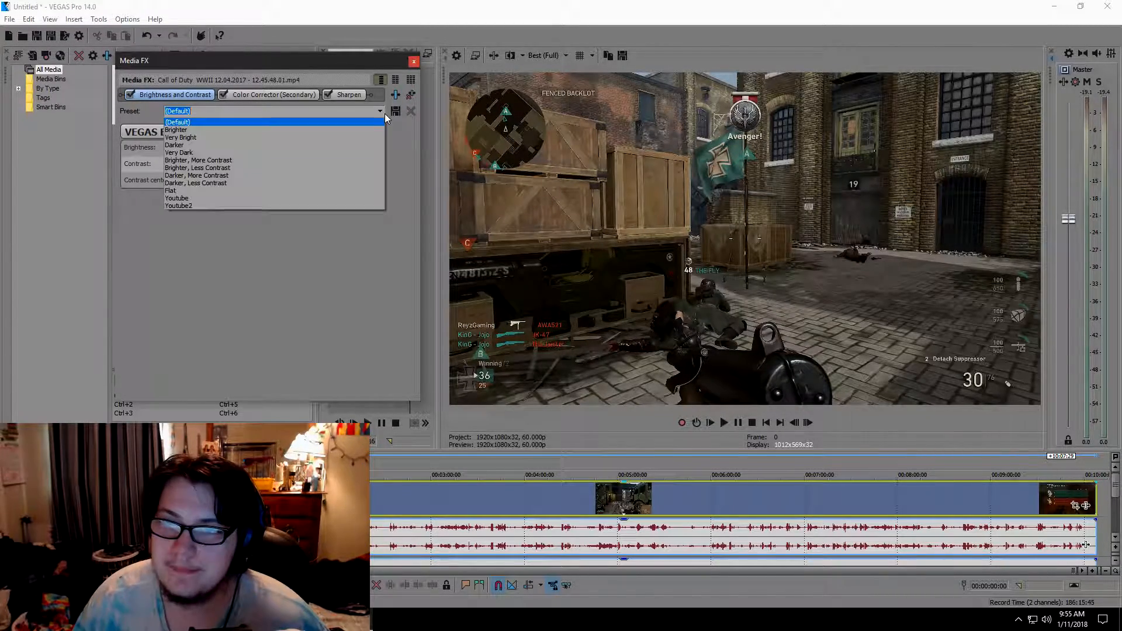
click(313, 198)
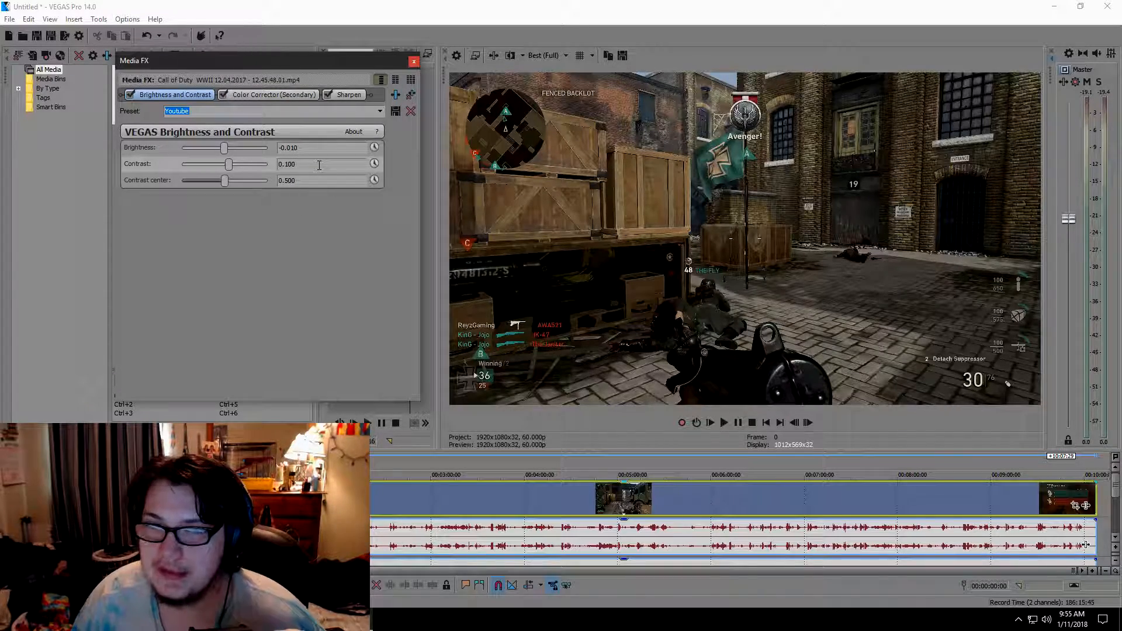
Save the default Brightness and Contrast values as a preset named Tutorial, and reapply the Youtube preset.
click(221, 111)
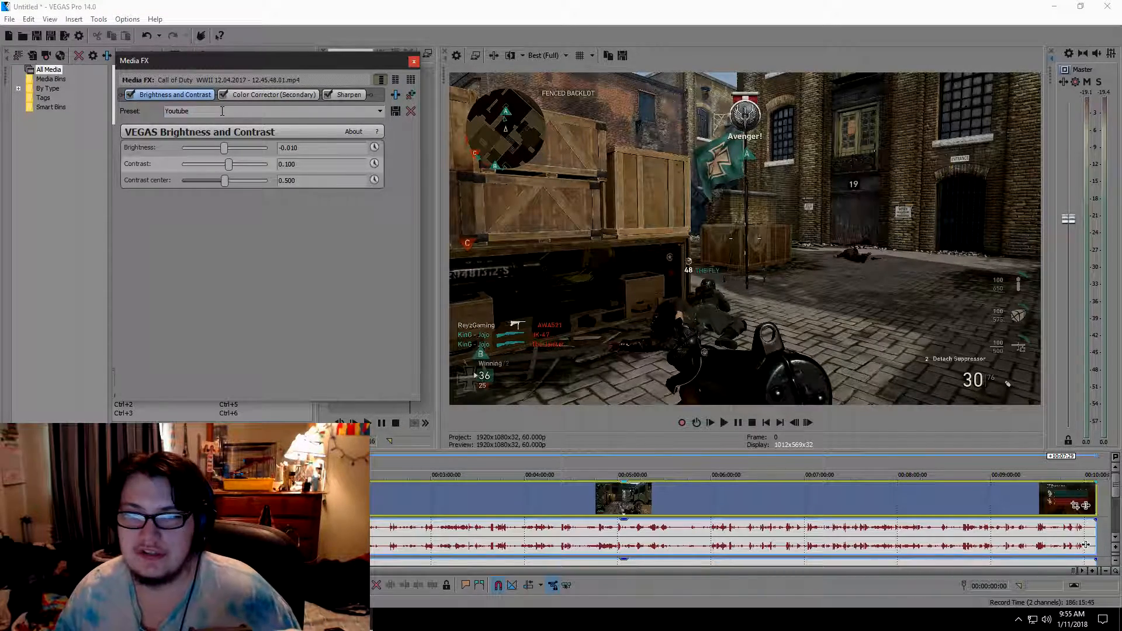
click(380, 111)
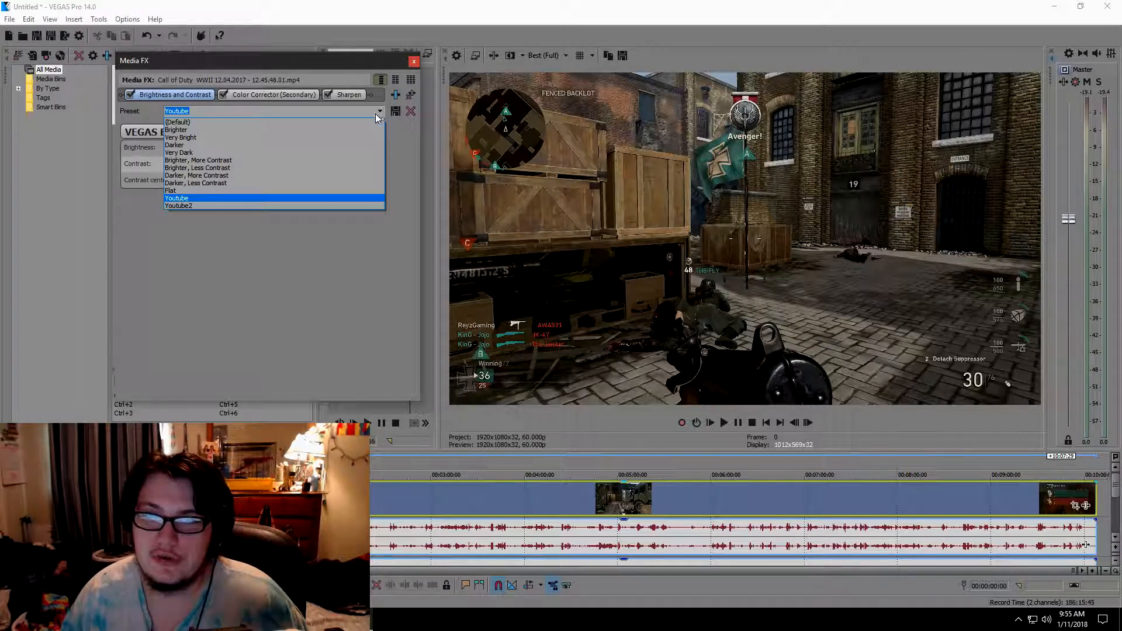
click(286, 121)
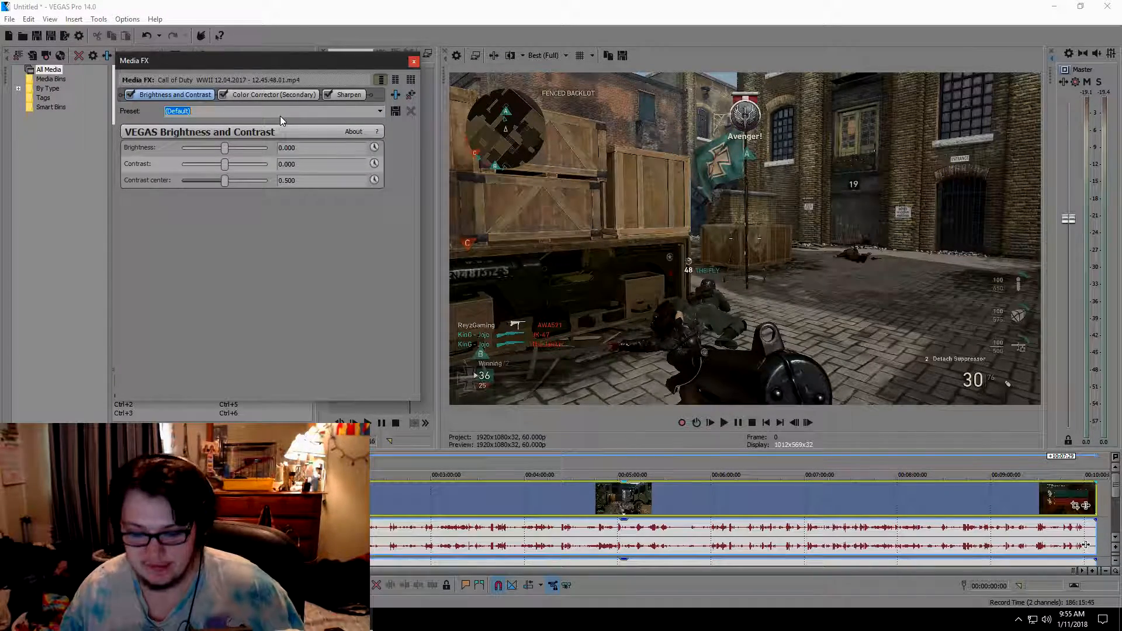
text(Tutorial)
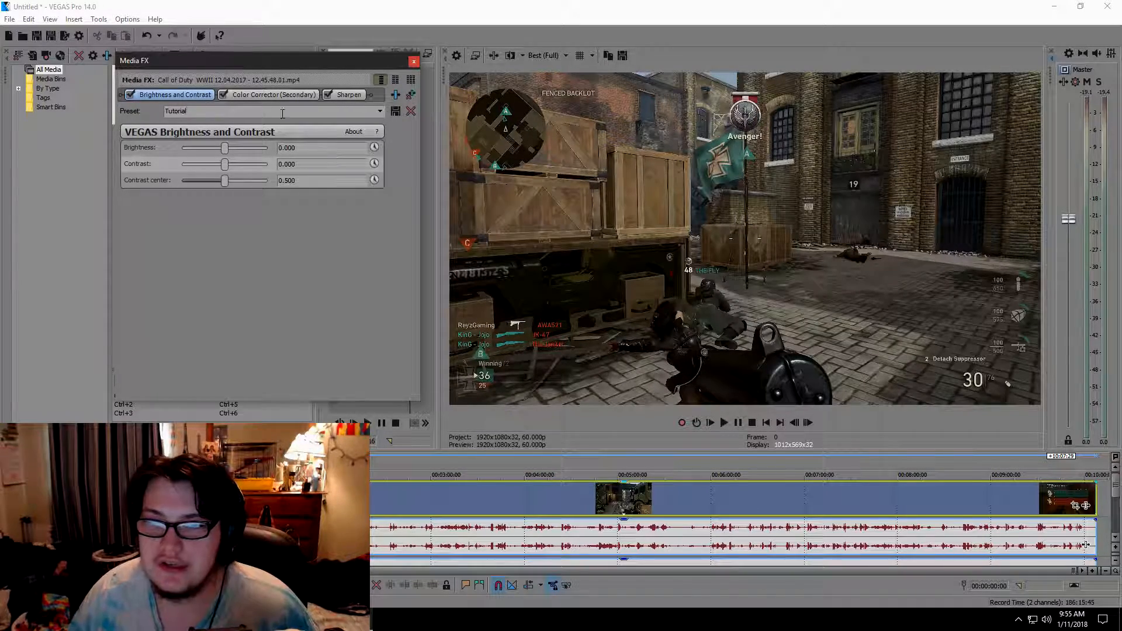
click(380, 111)
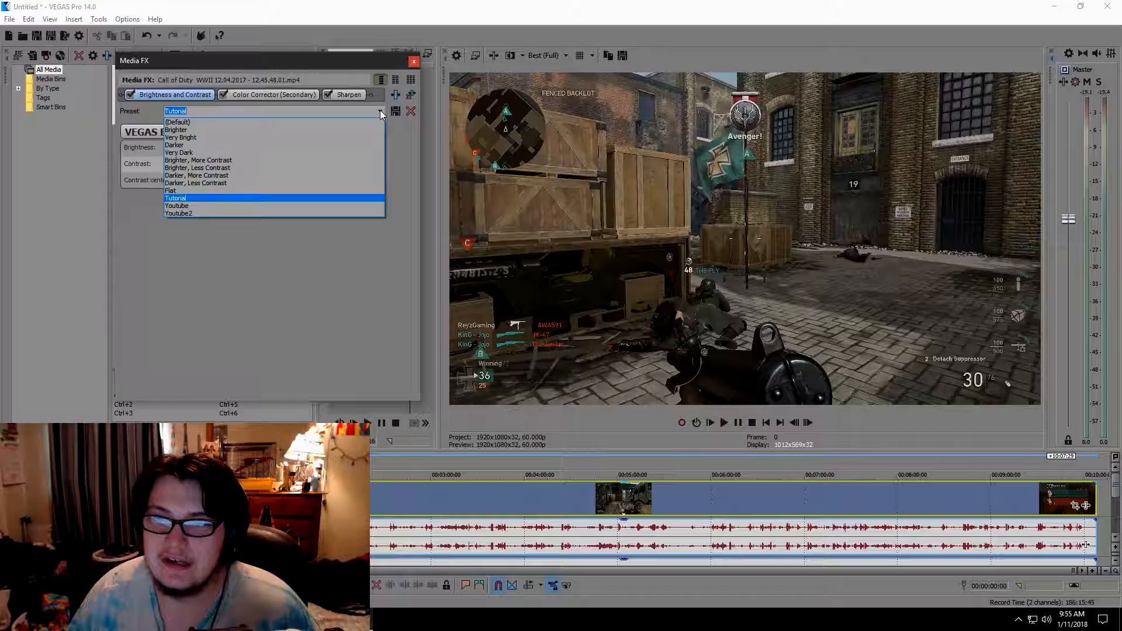
click(270, 207)
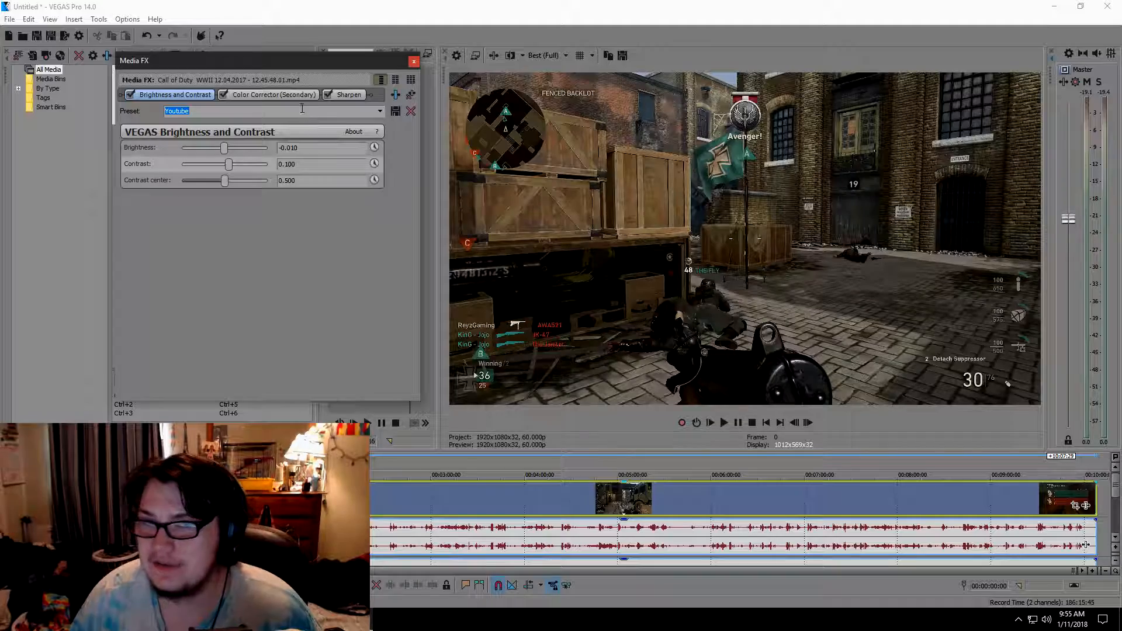
Apply the Youtube preset to the Color Corrector (Secondary) effect.
click(283, 96)
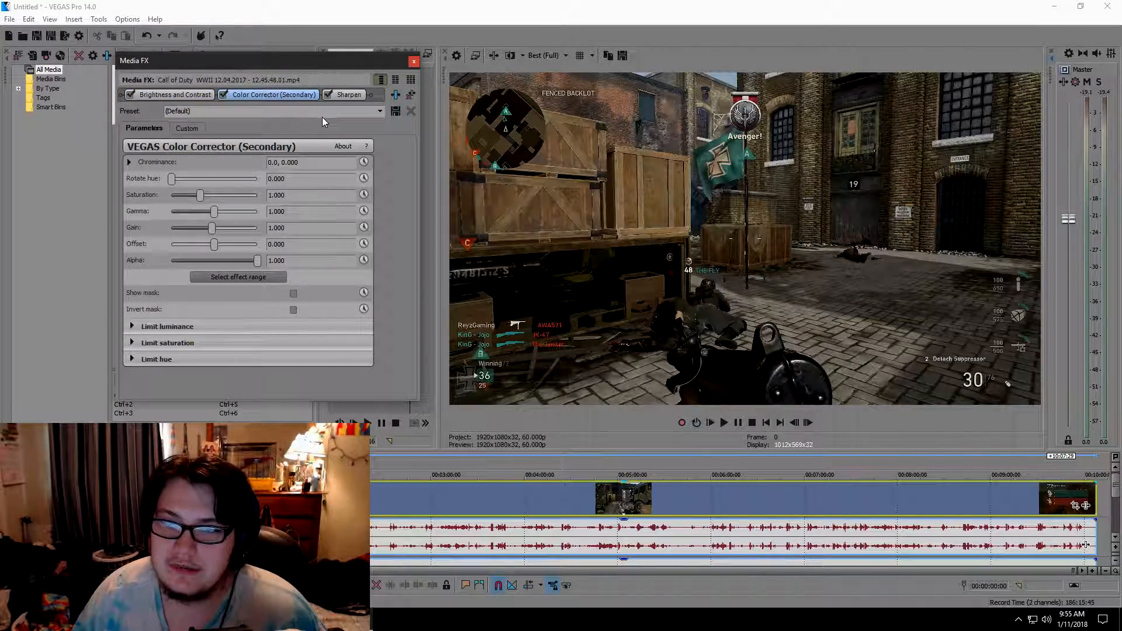
click(384, 113)
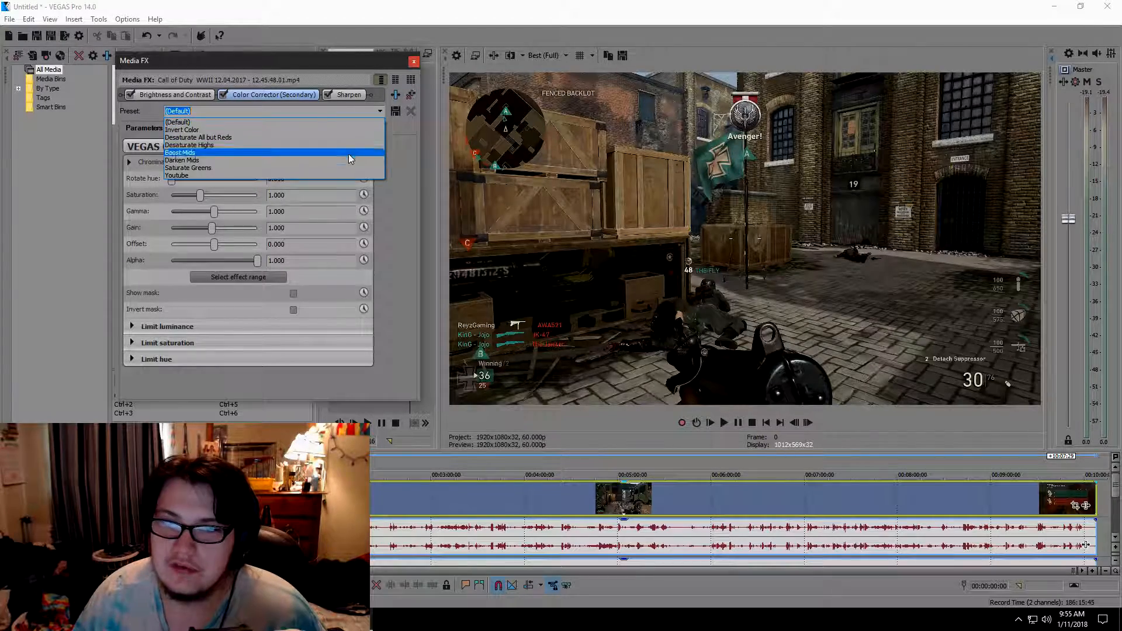
click(345, 178)
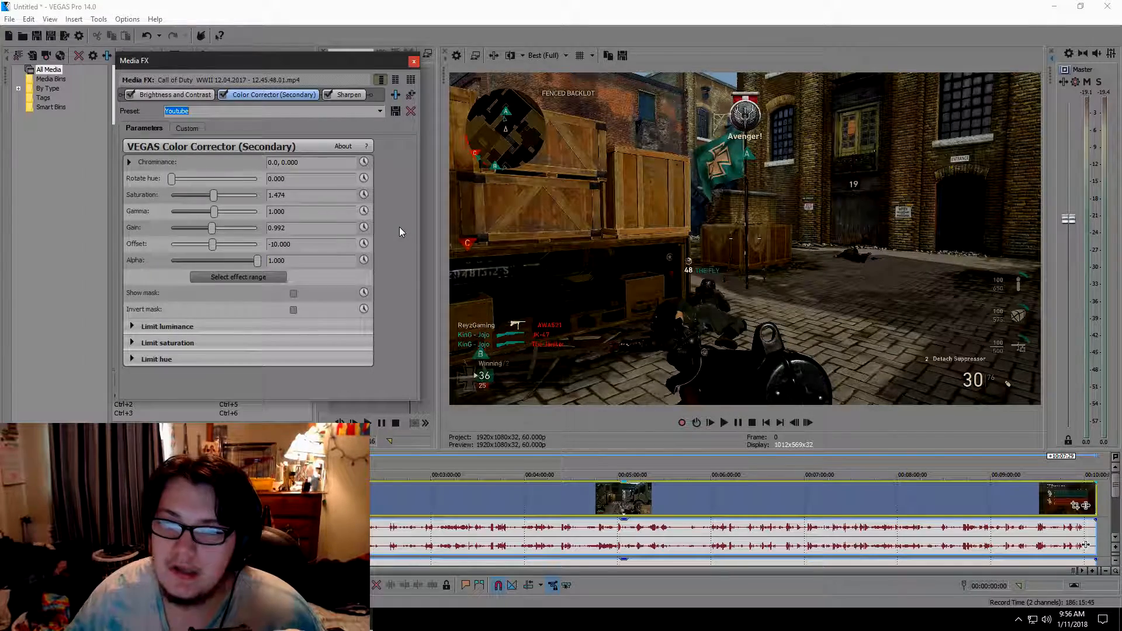
click(292, 195)
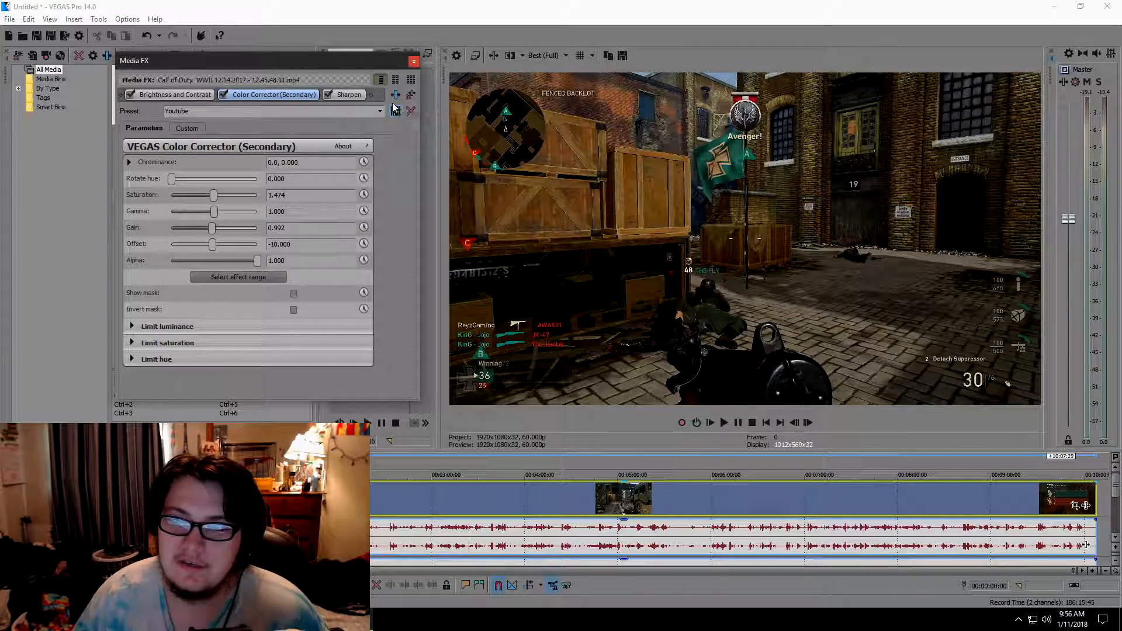
Apply the Light preset to the clip's Sharpen effect.
click(355, 95)
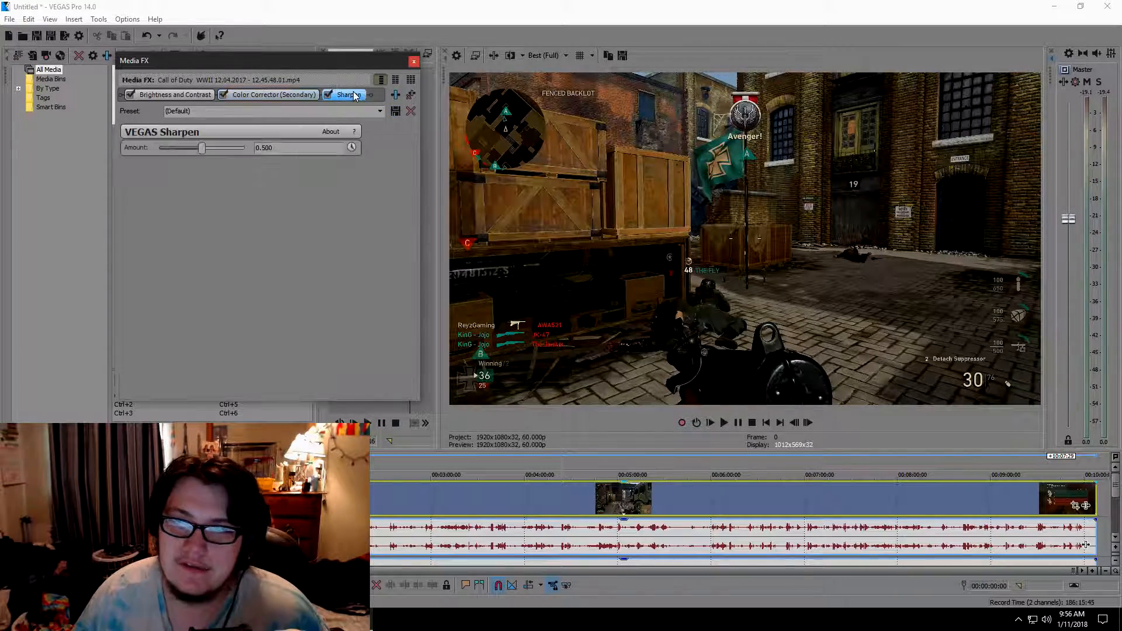
click(380, 111)
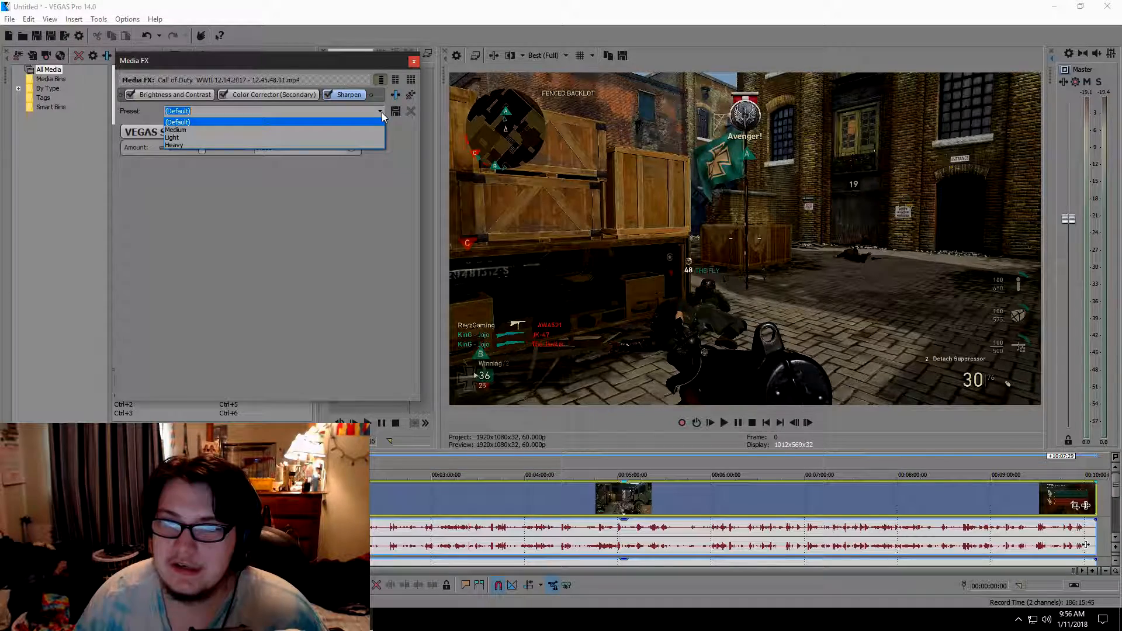
click(357, 136)
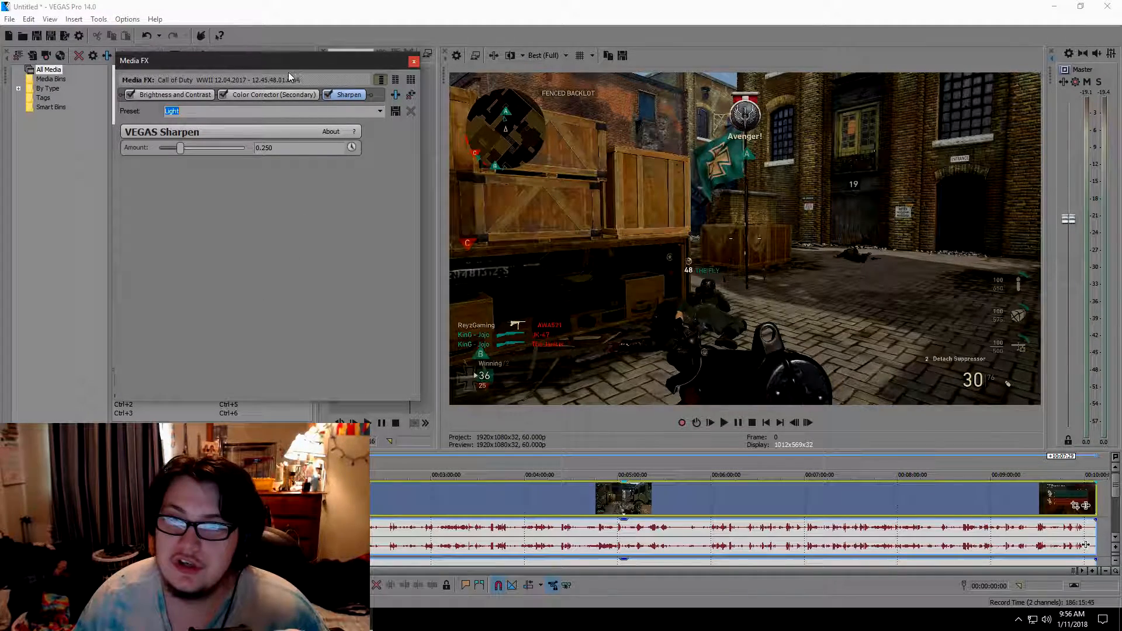
Switch Color Corrector (Secondary) to the (Default) preset and back to Youtube to compare the colors.
click(262, 96)
click(354, 114)
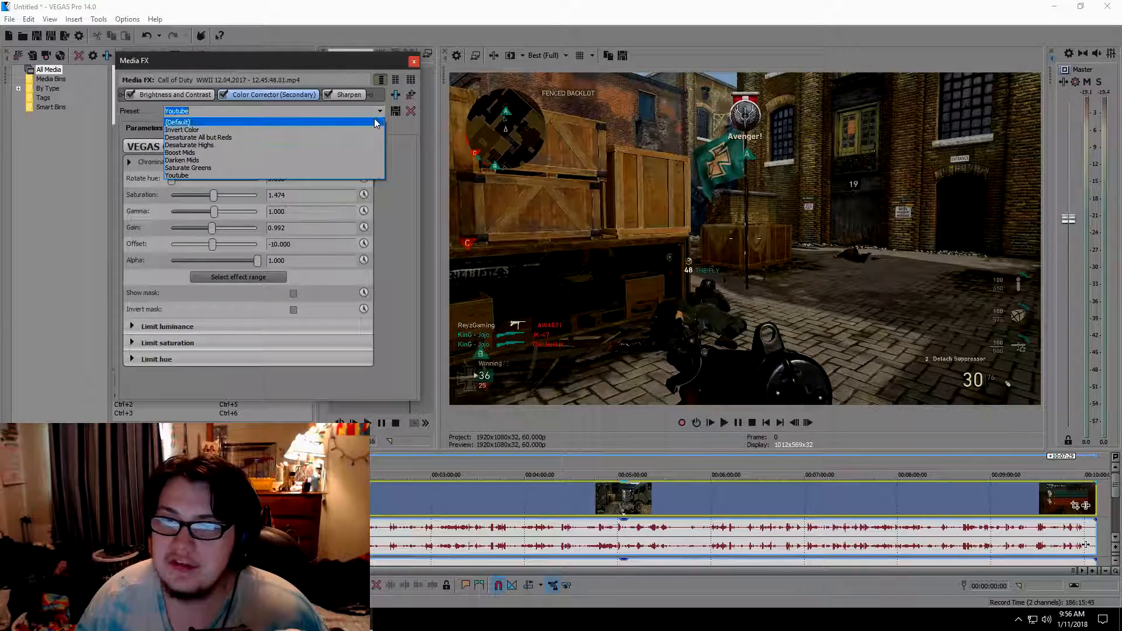
click(175, 122)
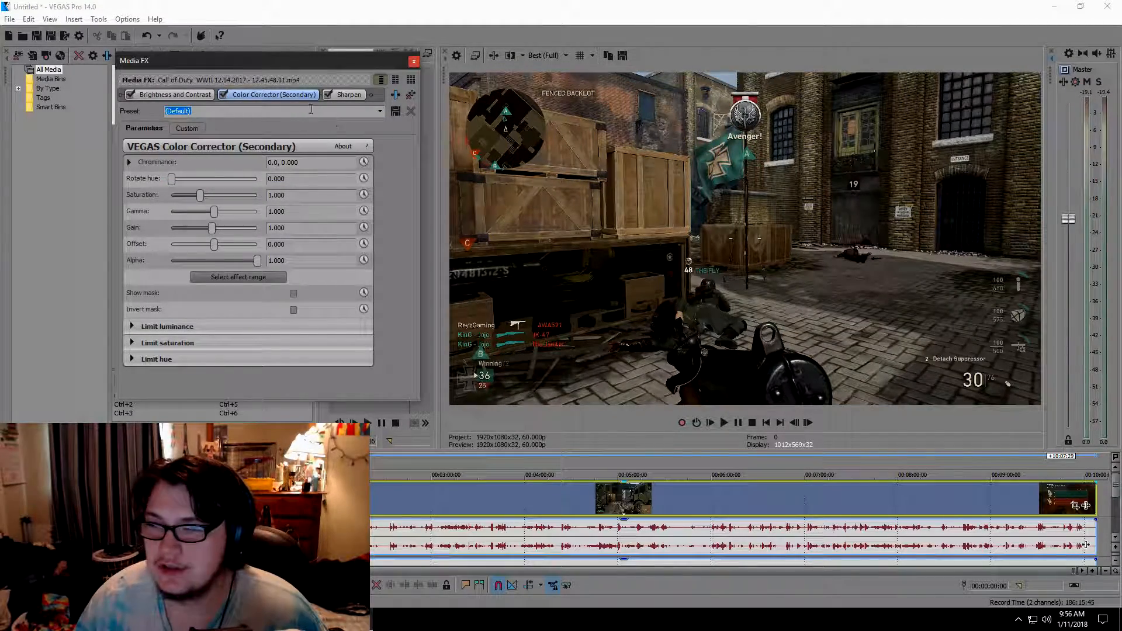
click(384, 111)
click(345, 174)
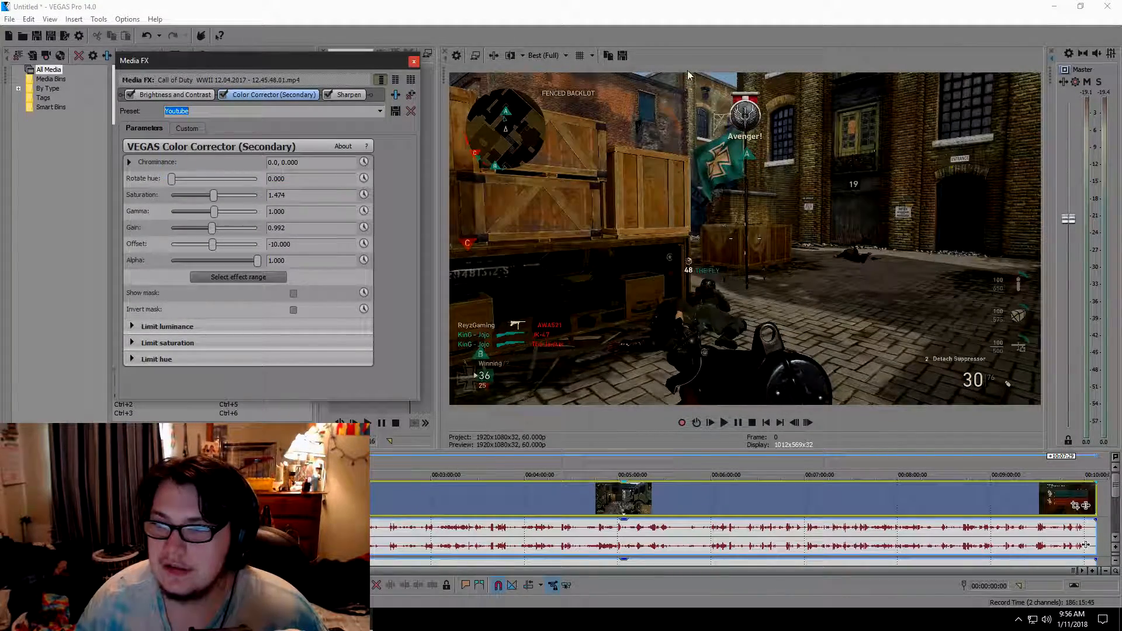
Compare the picture with Brightness and Contrast on the (Default) preset, and restore its Youtube preset.
click(184, 96)
click(378, 112)
click(375, 122)
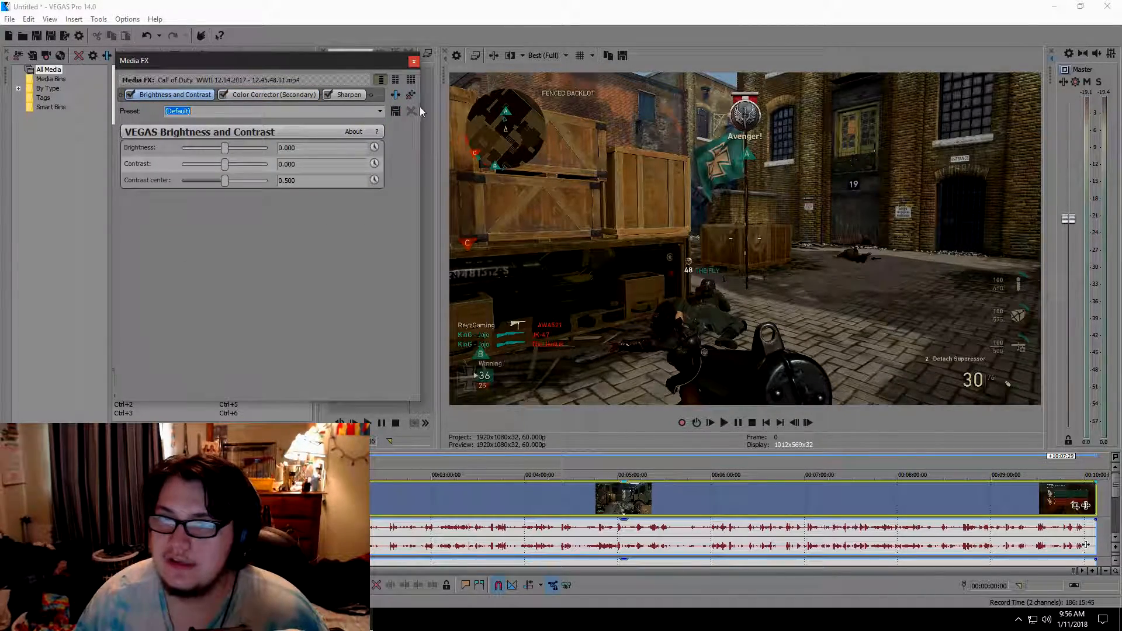
click(378, 114)
click(292, 206)
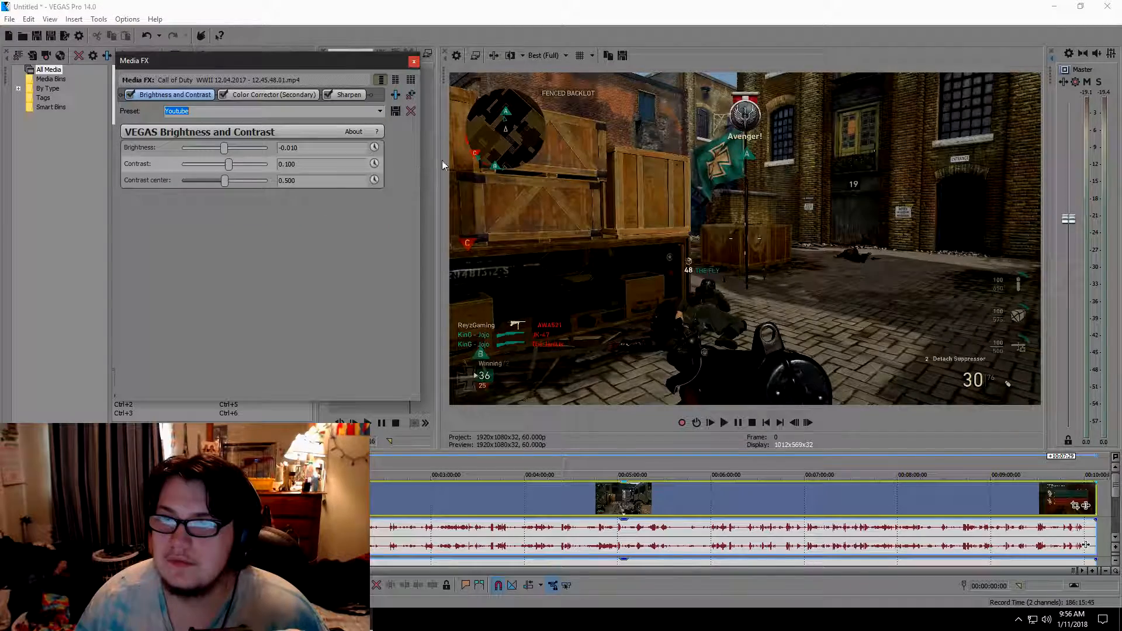
Review the Sharpen settings and close the clip's Media FX, returning the playhead to the start of the project.
click(349, 95)
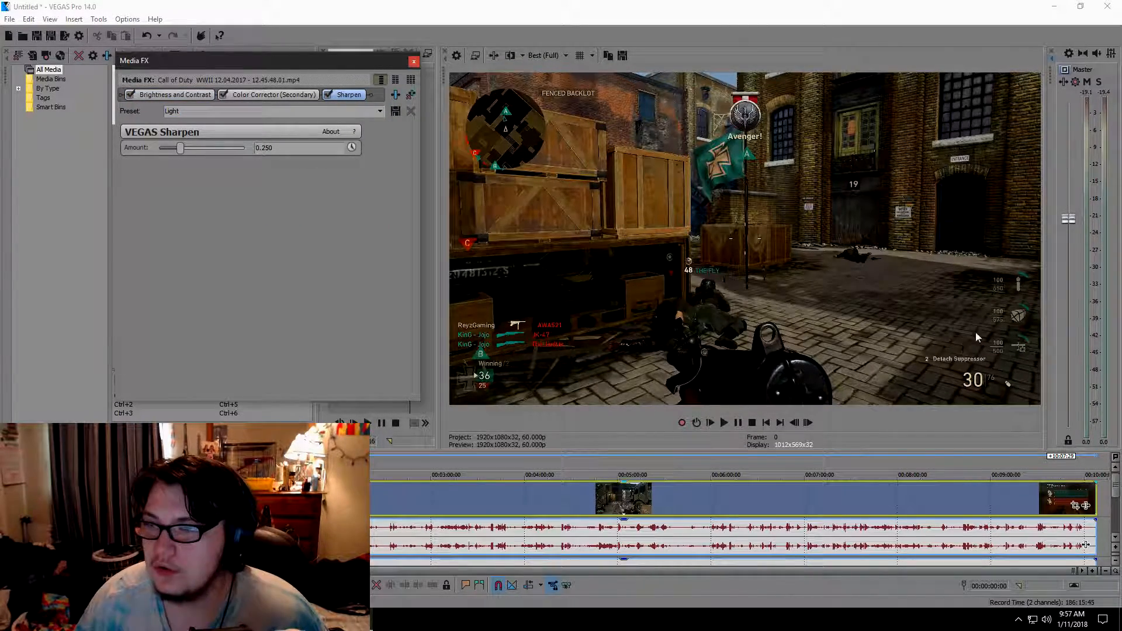
click(414, 61)
click(767, 426)
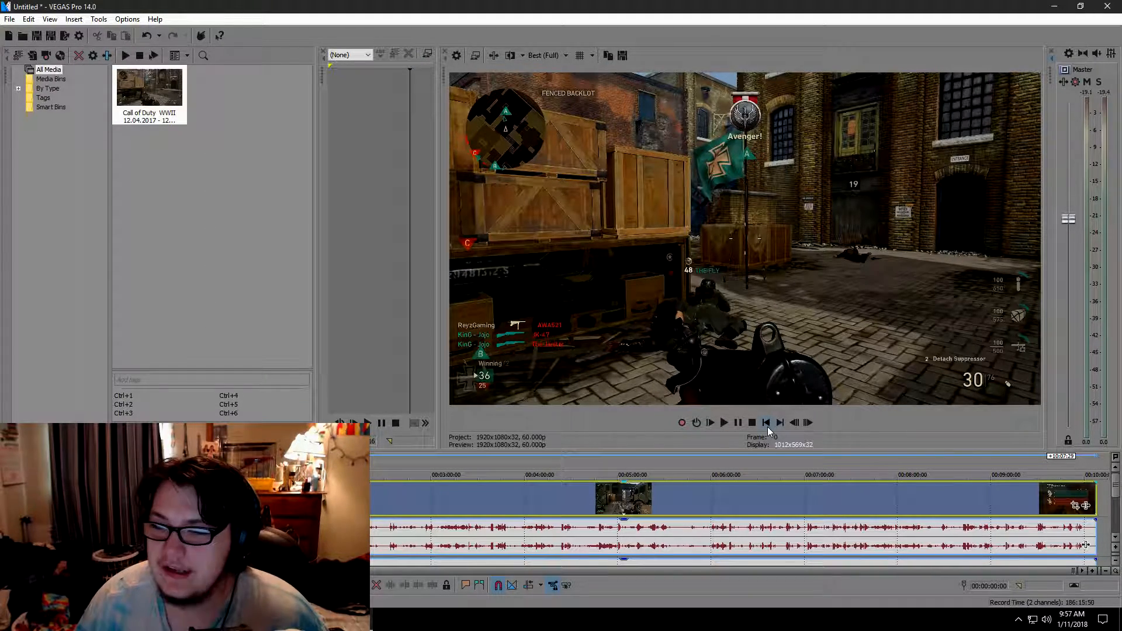